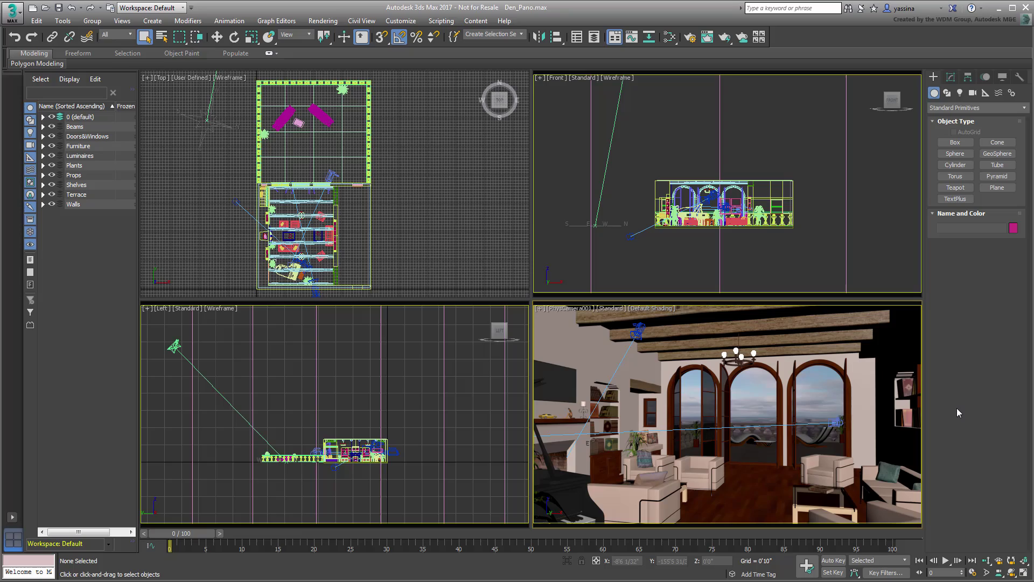
# Step: Render the den living room from PhysCamera001's view
pyautogui.click(720, 41)
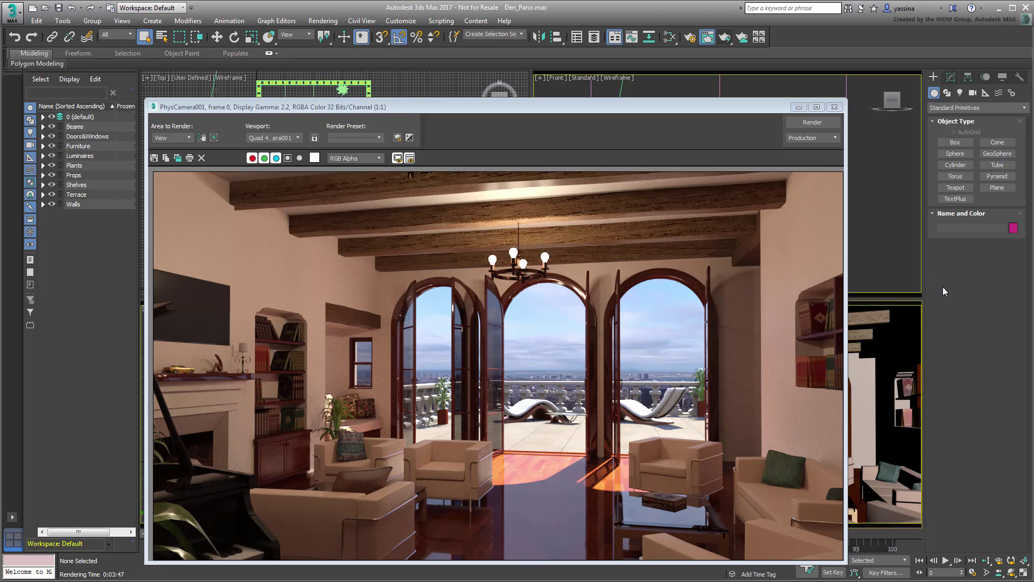
# Step: Close the finished render and drag a new physical camera, PhysCamera004, into the den's Top view
pyautogui.click(834, 107)
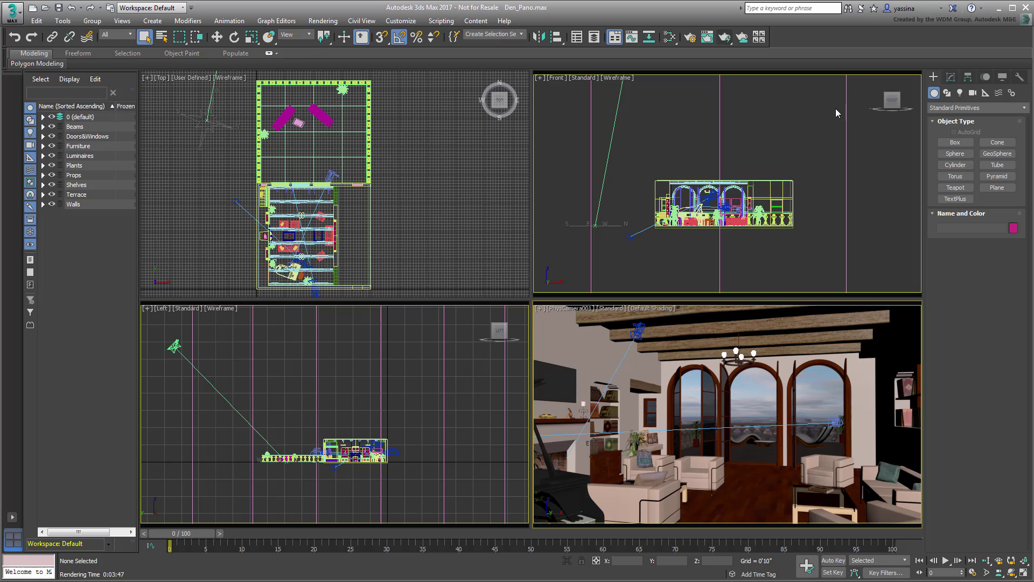
pyautogui.scroll(4, 383, 231)
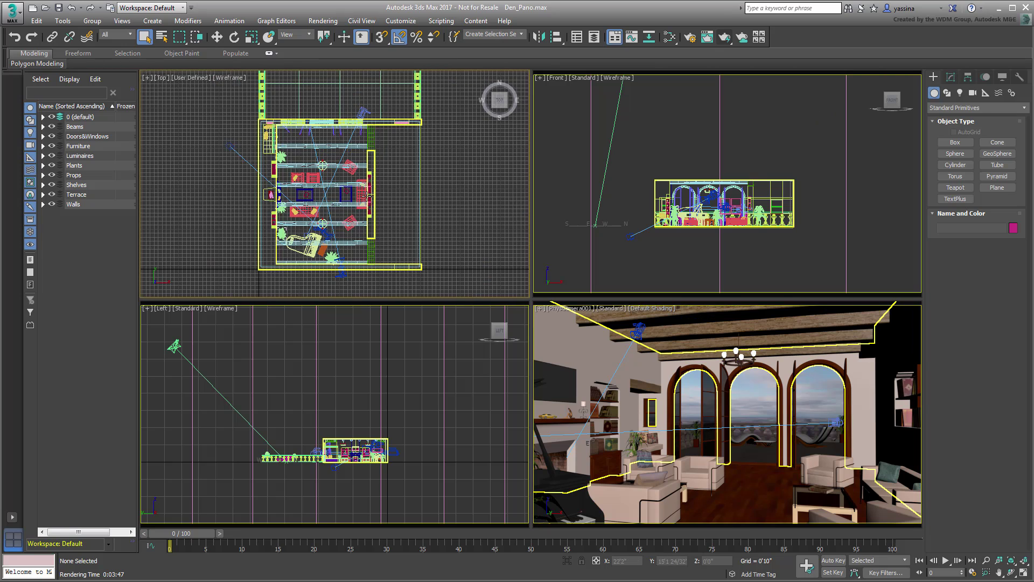
pyautogui.scroll(4, 368, 195)
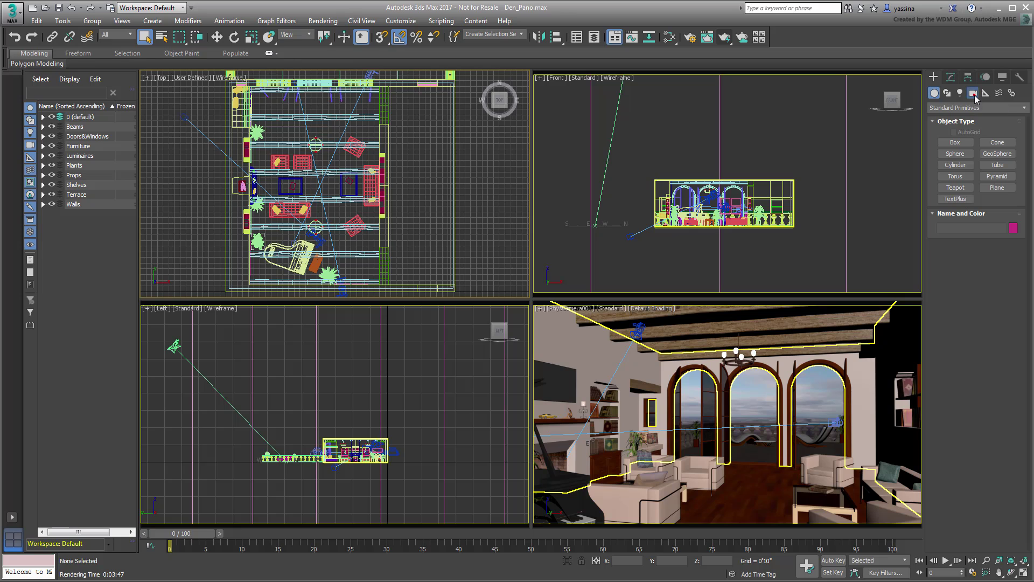
pyautogui.click(972, 93)
pyautogui.click(955, 143)
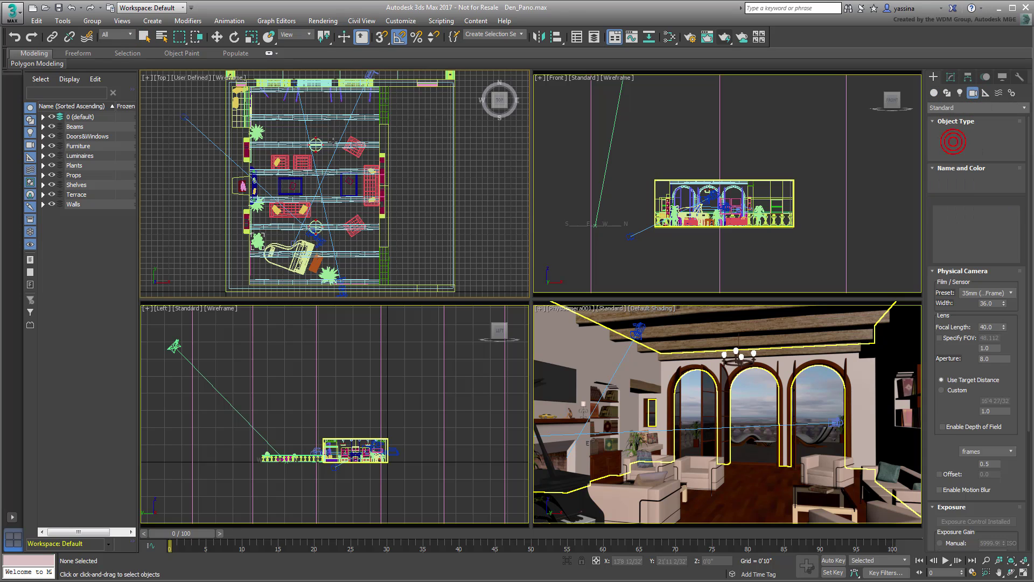
pyautogui.moveTo(313, 190); pyautogui.dragTo(313, 93)
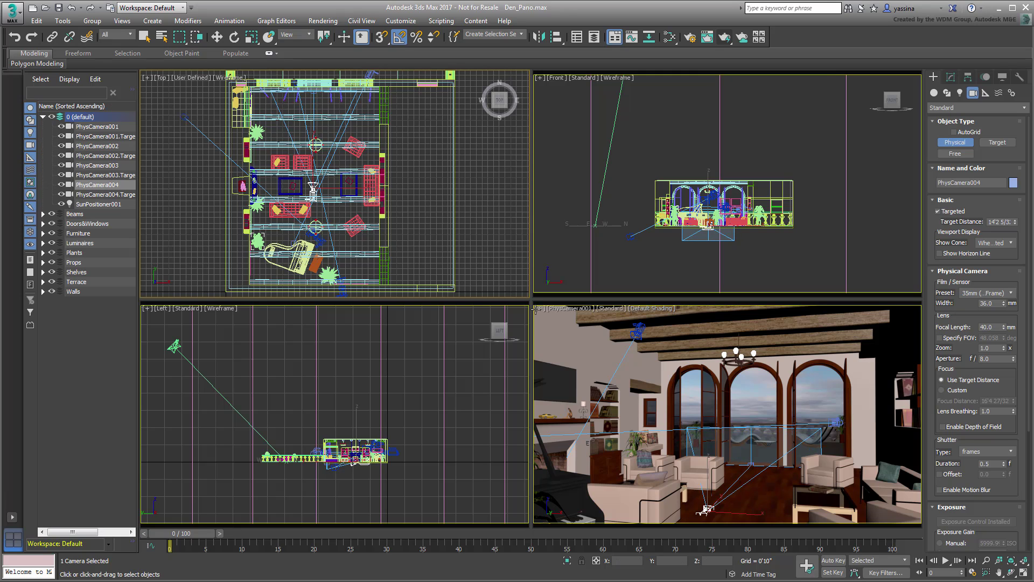
# Step: Switch the camera viewport to PhysCamera004 and tilt it up toward the arched doors
pyautogui.click(689, 364)
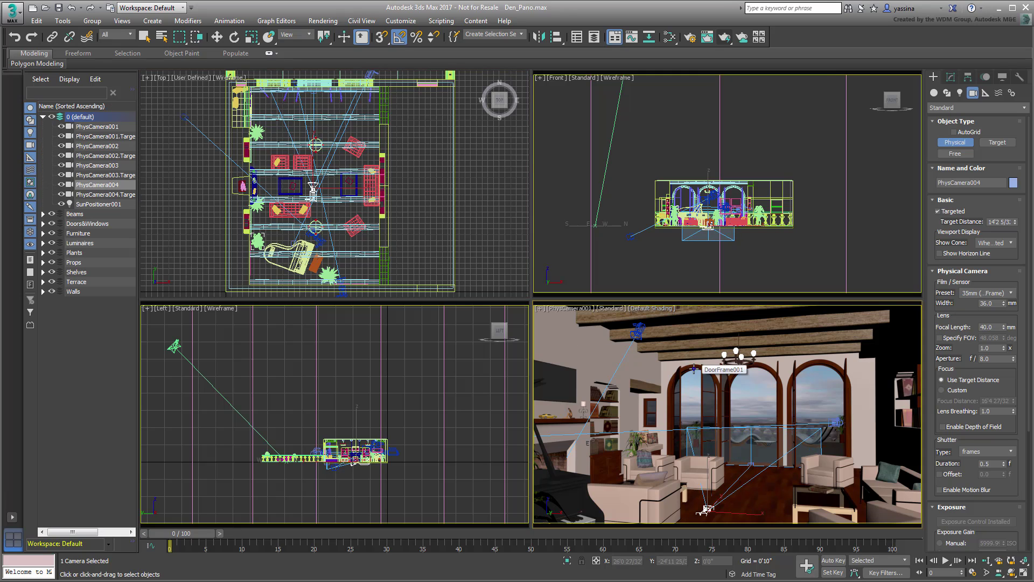
pyautogui.click(573, 305)
pyautogui.click(628, 318)
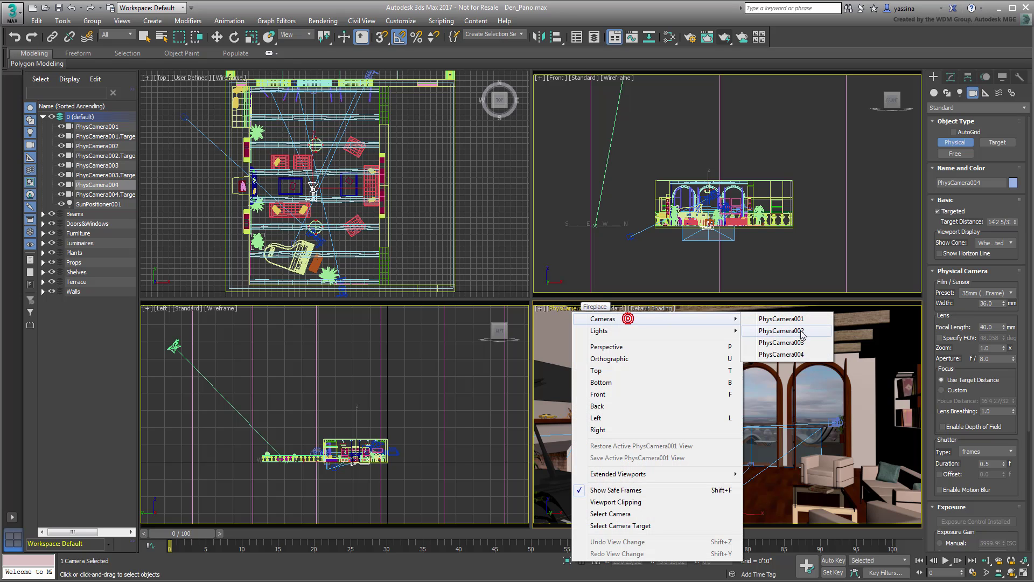
pyautogui.click(781, 353)
pyautogui.moveTo(747, 421); pyautogui.dragTo(729, 427, button='middle')
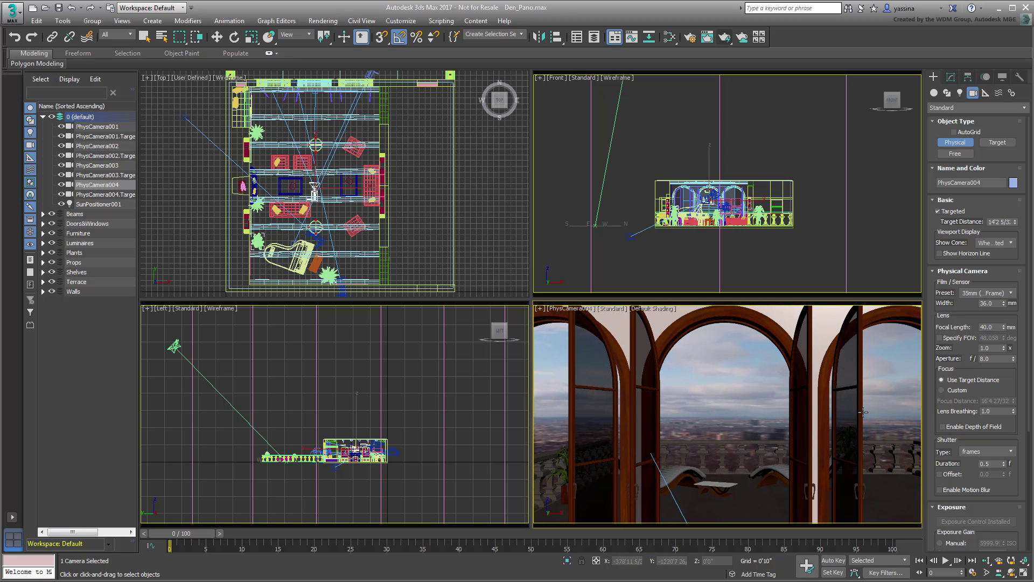
# Step: Set PhysCamera004's exposure gain target to 9.5 EV and render its view
pyautogui.moveTo(1011, 492); pyautogui.dragTo(1008, 276)
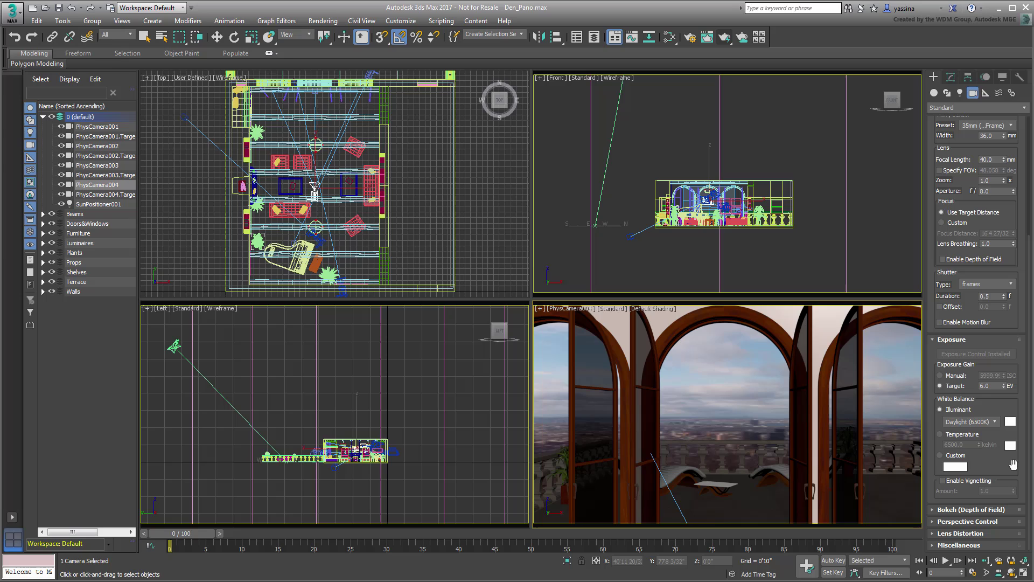
pyautogui.doubleClick(979, 386)
pyautogui.write('5')
pyautogui.press('Return')
pyautogui.write('6')
pyautogui.press('Return')
pyautogui.write('9.5')
pyautogui.press('Return')
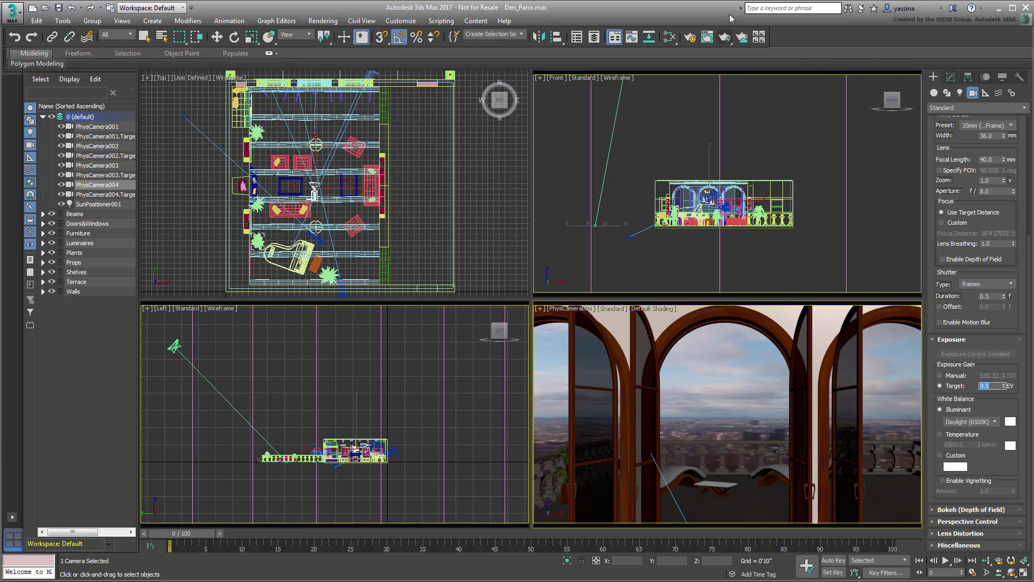
pyautogui.click(723, 37)
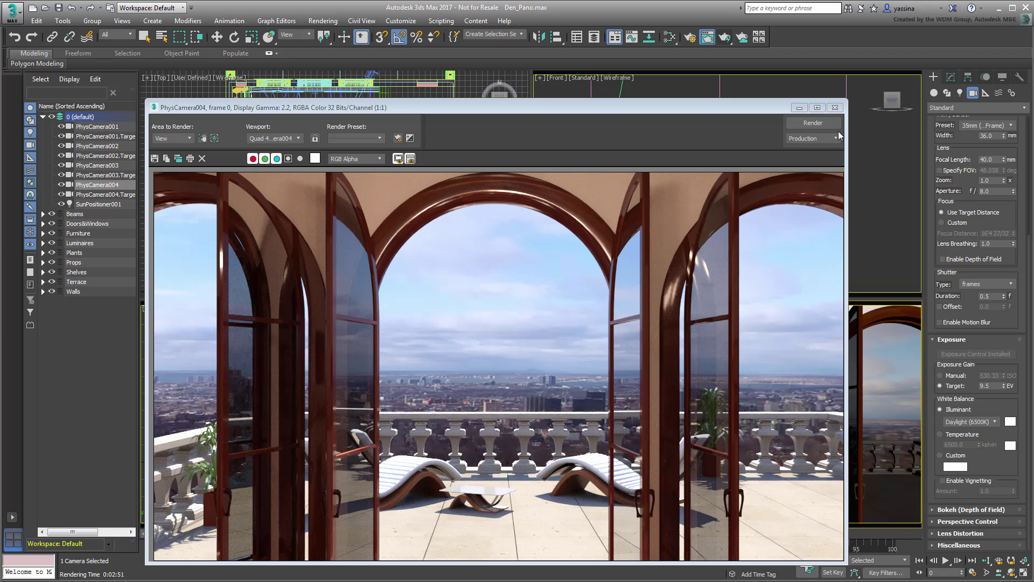
# Step: Close the render, give PhysCamera004 a 90° field of view, and re-aim it at the chandelier and arches
pyautogui.click(835, 107)
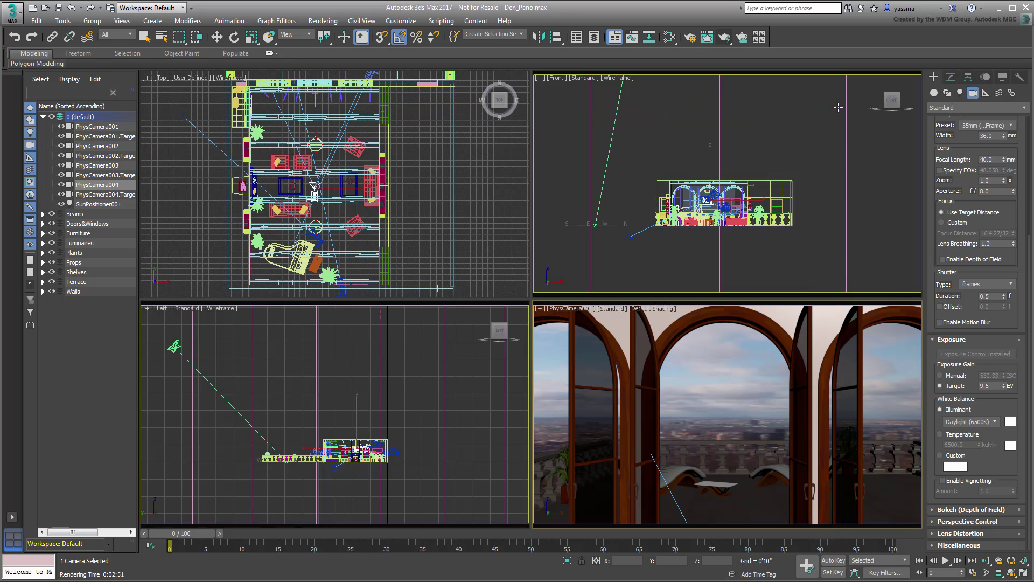
pyautogui.moveTo(1018, 325); pyautogui.dragTo(1012, 385)
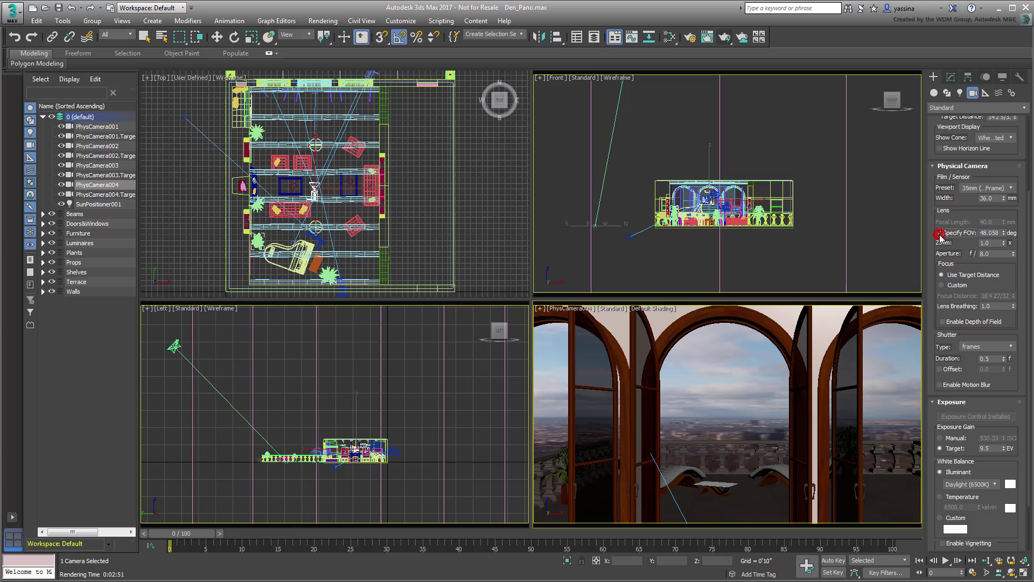
pyautogui.click(995, 232)
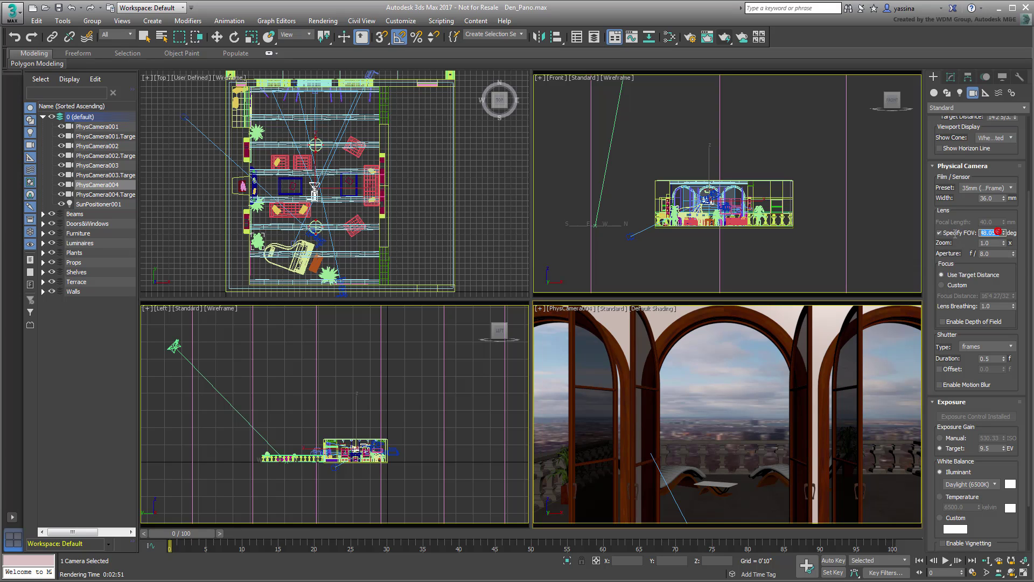
pyautogui.write('90')
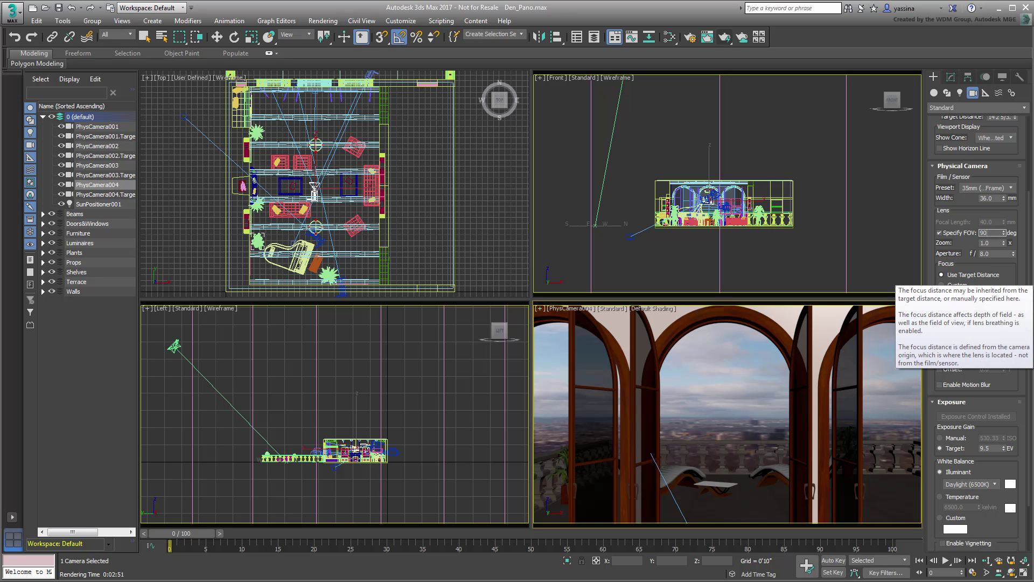
pyautogui.press('Return')
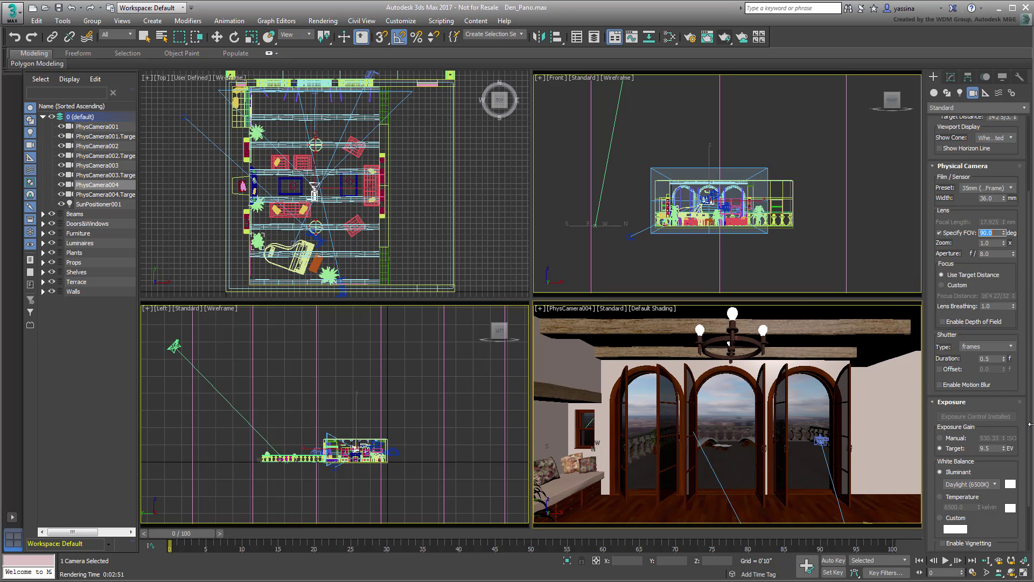
pyautogui.moveTo(775, 401); pyautogui.dragTo(792, 398, button='middle')
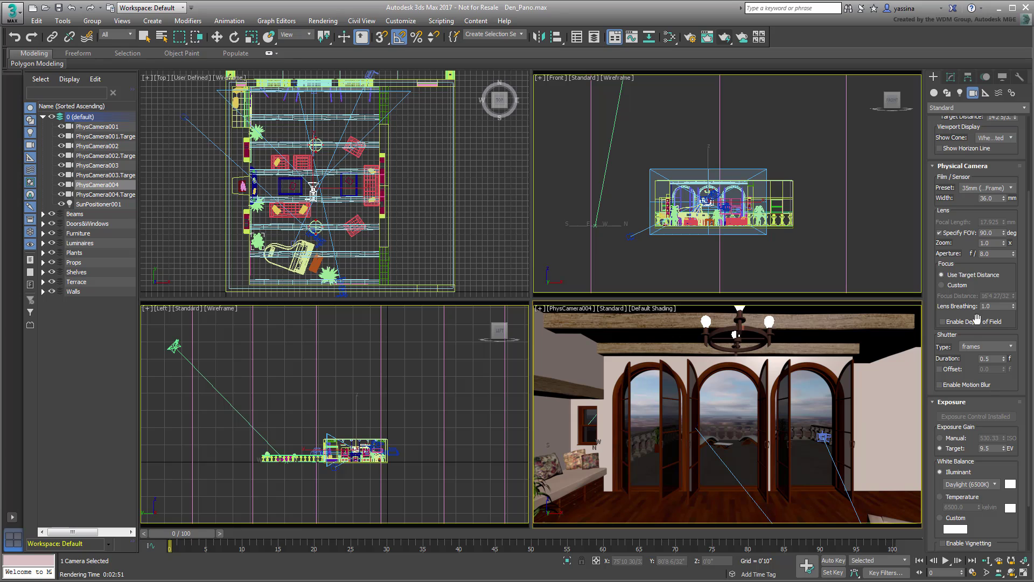
# Step: Load Panorama Exporter from the Utilities panel's More... list
pyautogui.click(1019, 79)
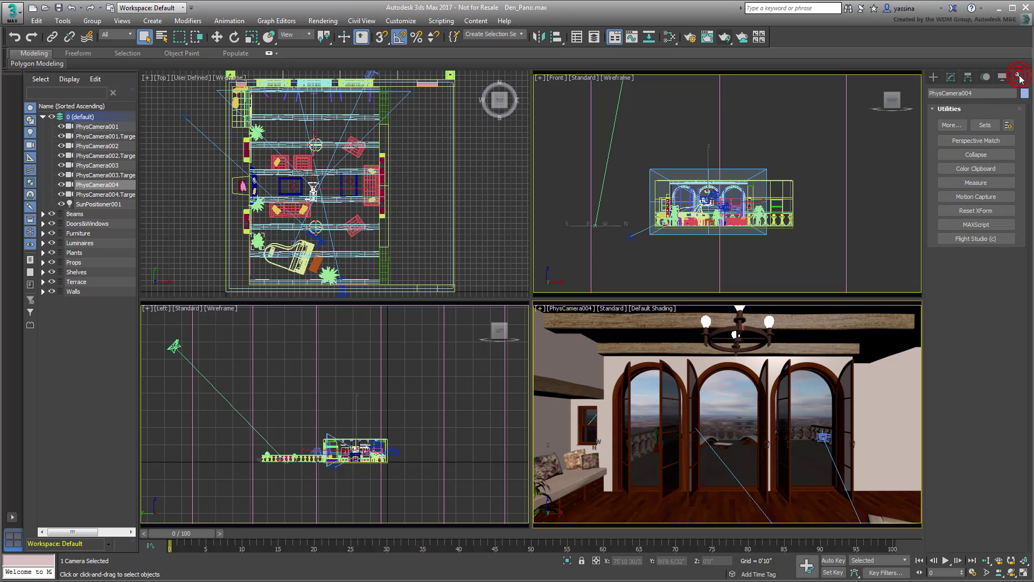
pyautogui.click(951, 125)
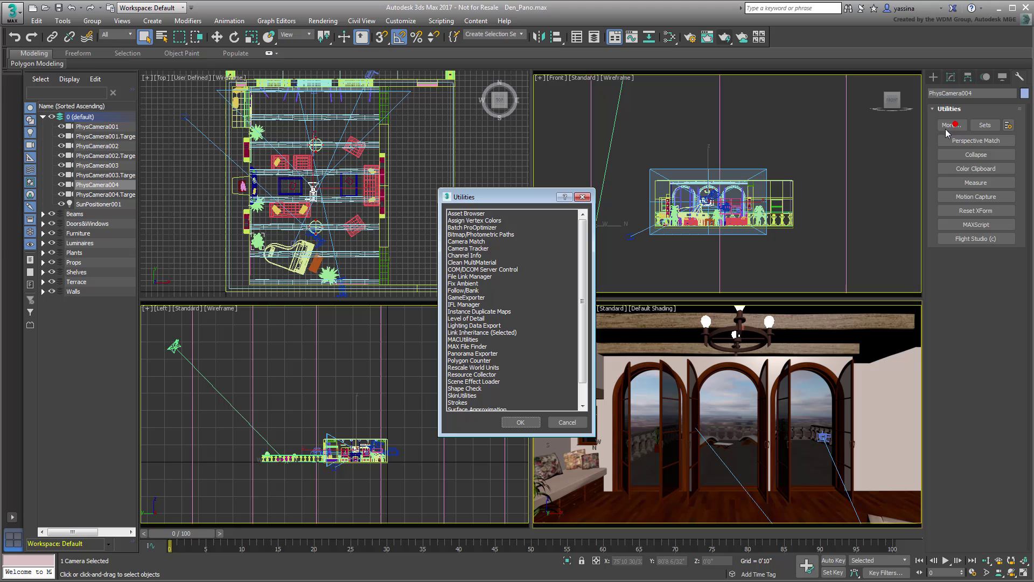
pyautogui.click(482, 354)
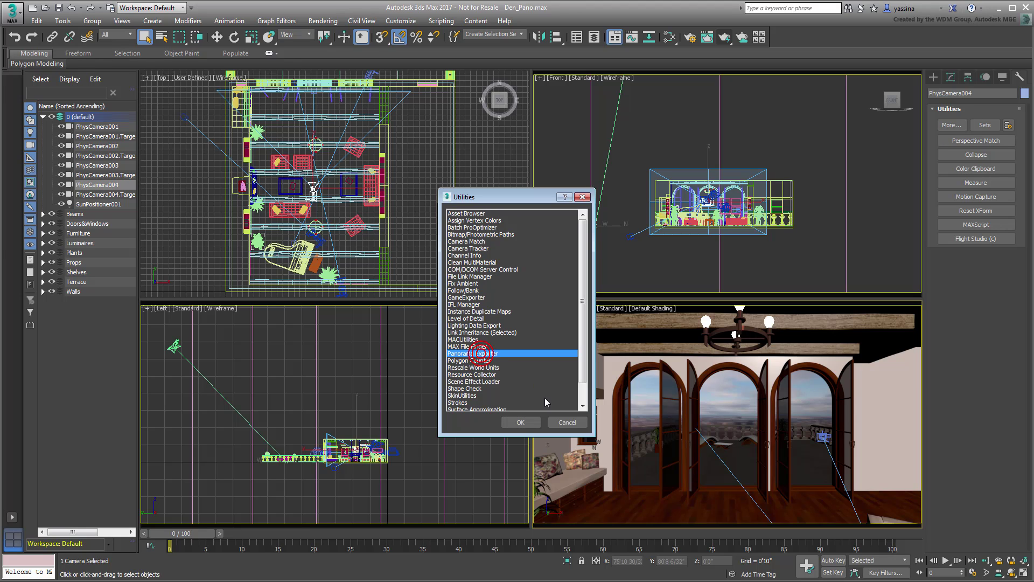
pyautogui.click(520, 422)
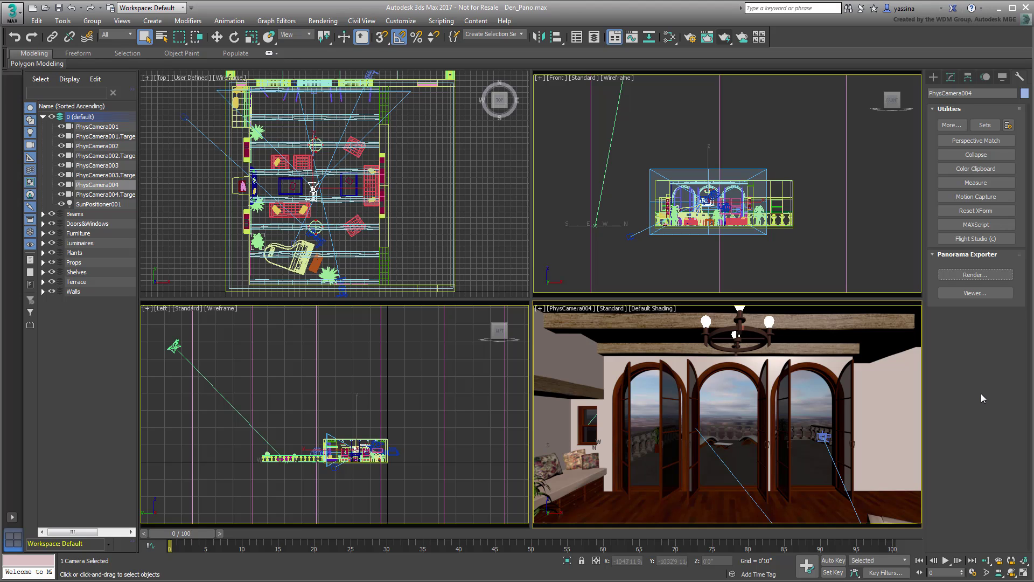
# Step: Open the panorama render settings and choose the 1024 x 512 output size preset
pyautogui.click(976, 275)
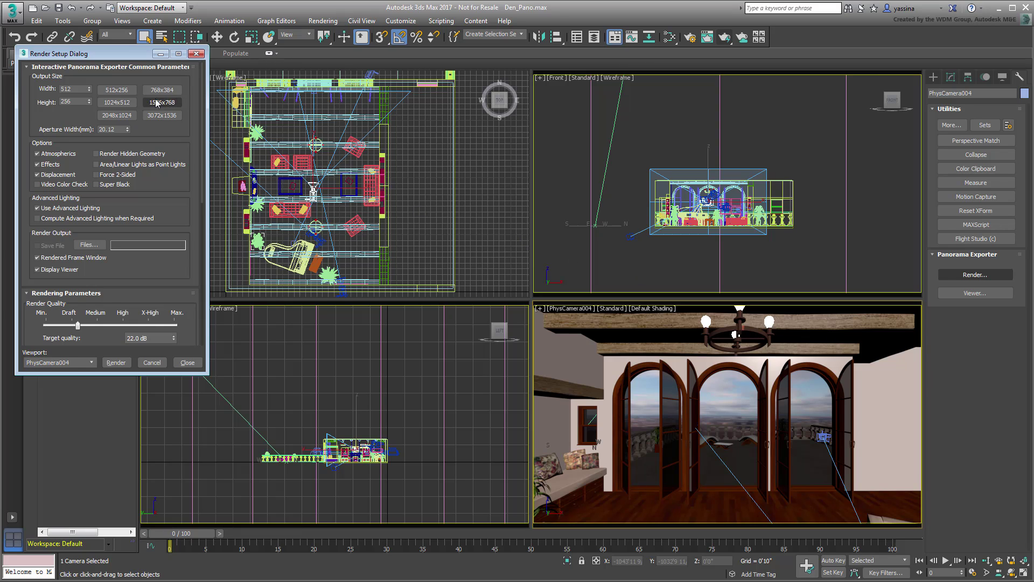
pyautogui.click(116, 105)
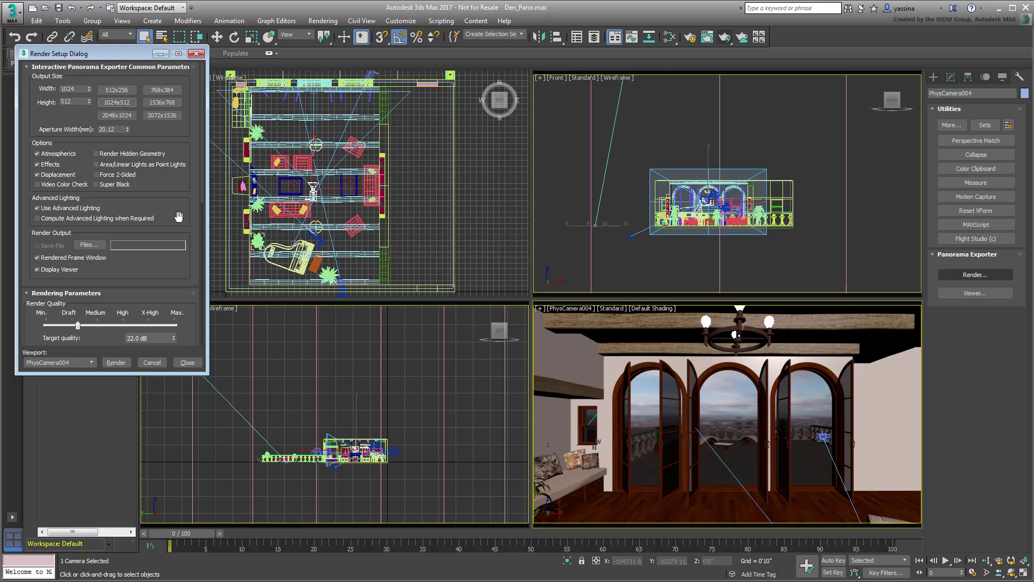
# Step: Save the panorama output as mypano.jpg in _Assets at JPEG quality 95, then review the render parameters
pyautogui.click(89, 245)
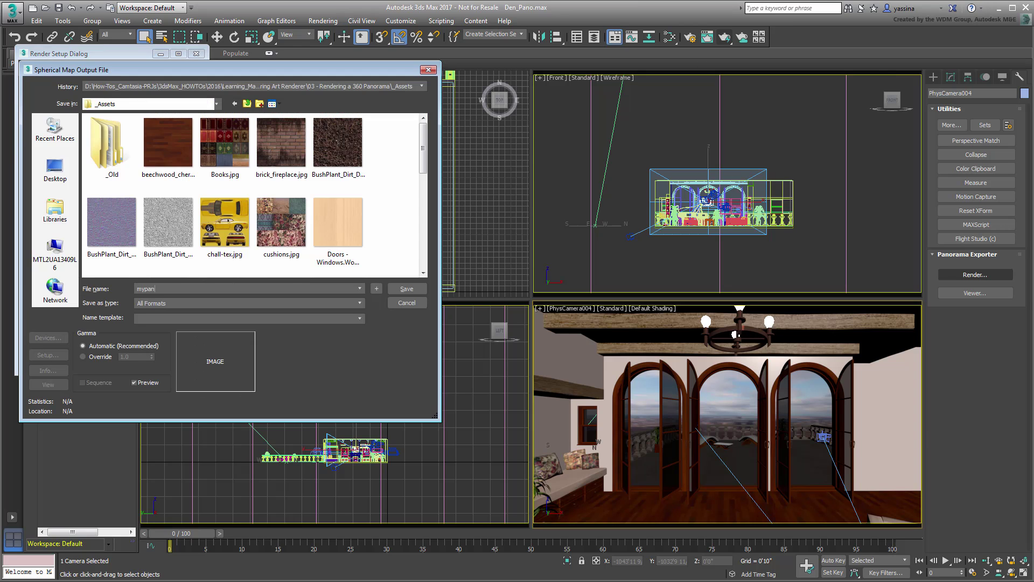
pyautogui.write('mypano.jpg')
pyautogui.press('Return')
pyautogui.click(200, 304)
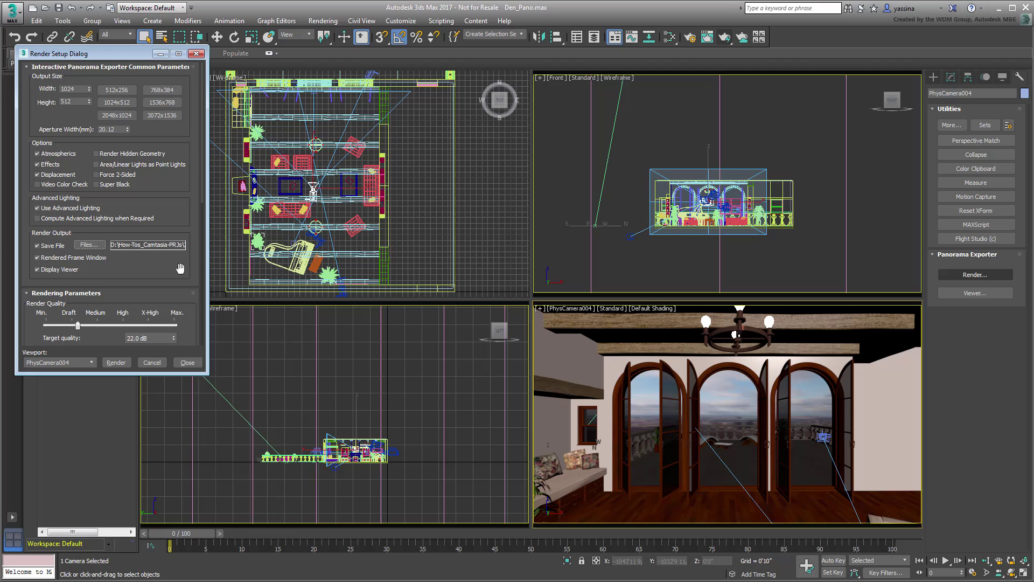
pyautogui.moveTo(180, 268); pyautogui.dragTo(181, 96)
pyautogui.moveTo(188, 255); pyautogui.dragTo(202, 202)
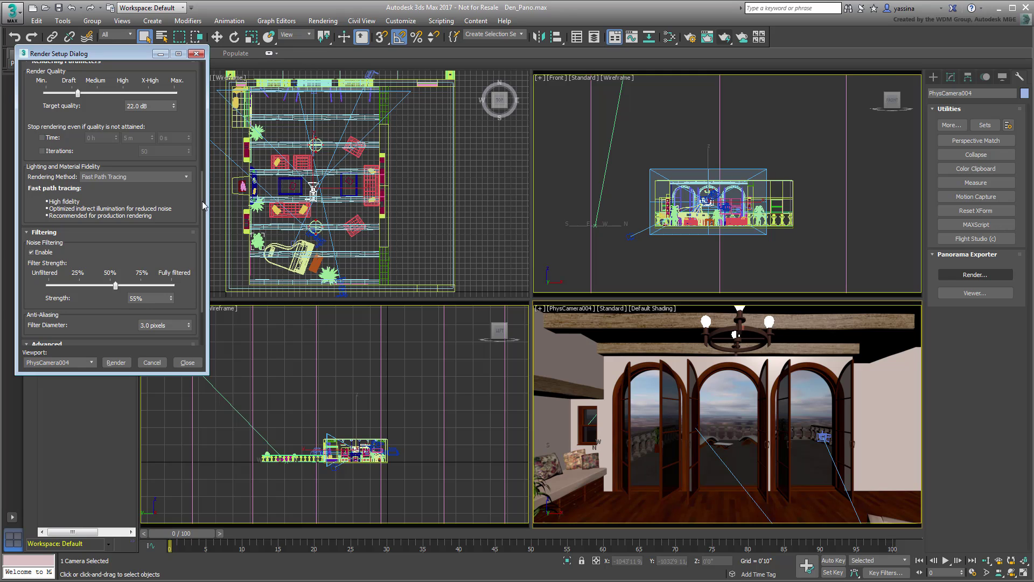
pyautogui.moveTo(186, 195); pyautogui.dragTo(188, 235)
pyautogui.moveTo(189, 115); pyautogui.dragTo(189, 283)
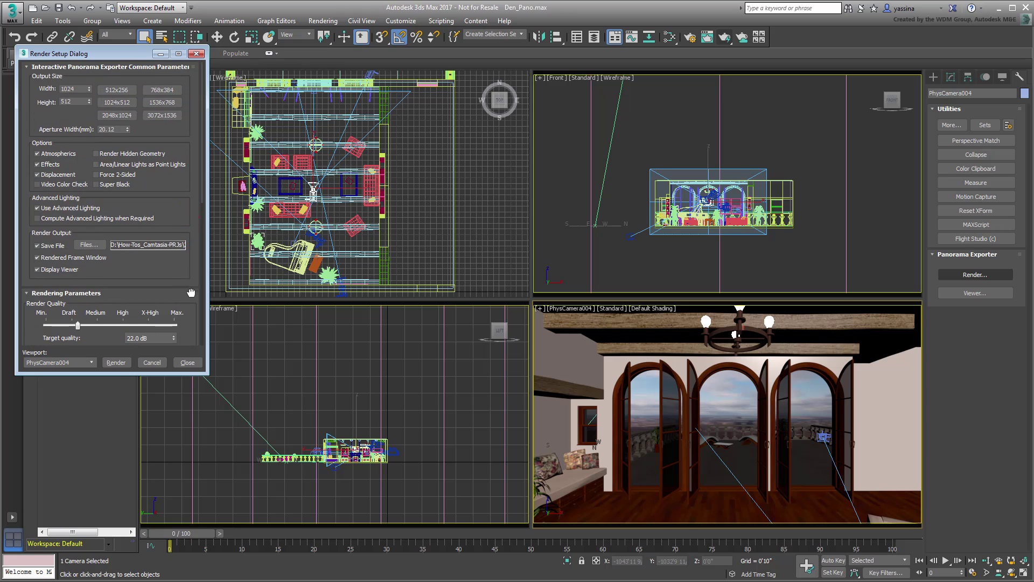
# Step: Render the den panorama, enlarge the viewer, and turn toward the left wall and bookshelf
pyautogui.click(115, 363)
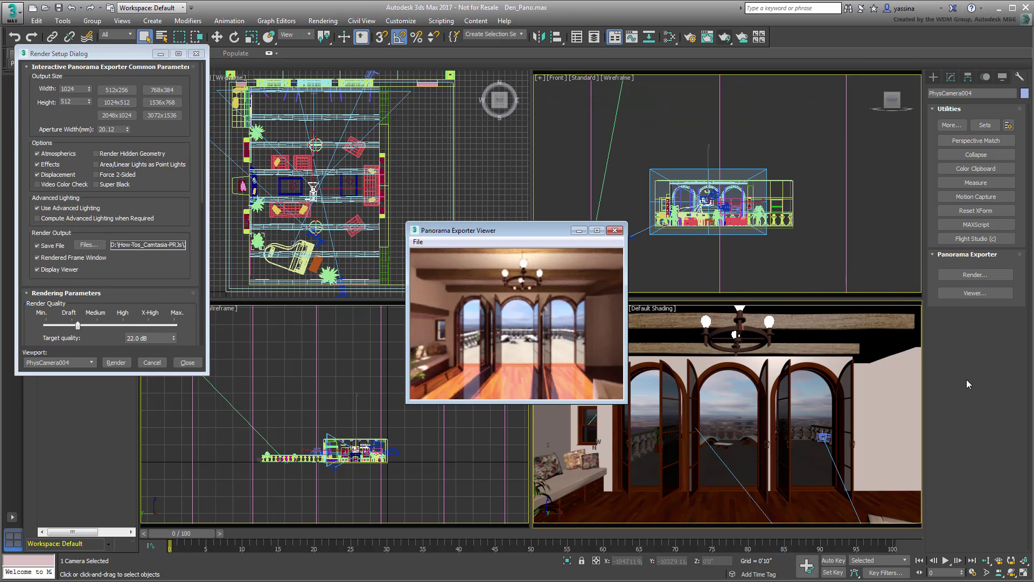
pyautogui.moveTo(627, 222); pyautogui.dragTo(776, 180)
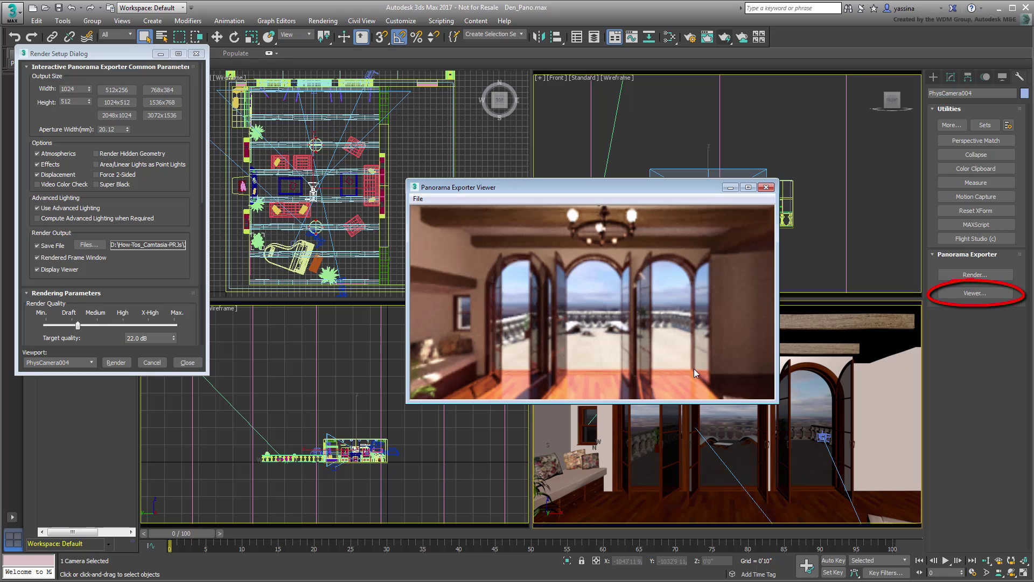
pyautogui.moveTo(609, 308); pyautogui.dragTo(595, 334)
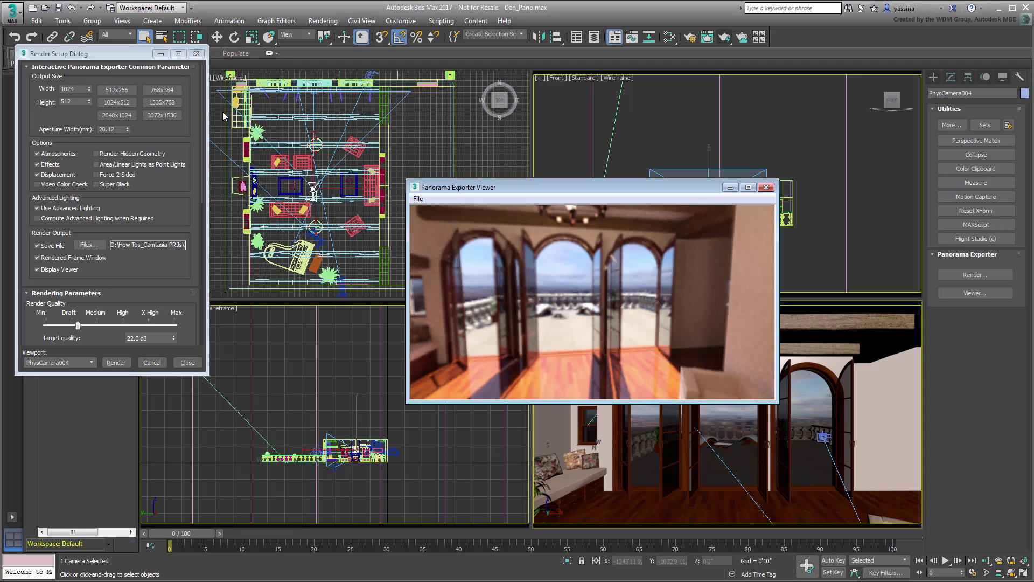
# Step: Close the viewer and set the panorama to 6000 × 3000 at X-High (41.8 dB) quality
pyautogui.click(765, 187)
pyautogui.doubleClick(77, 89)
pyautogui.write('6000')
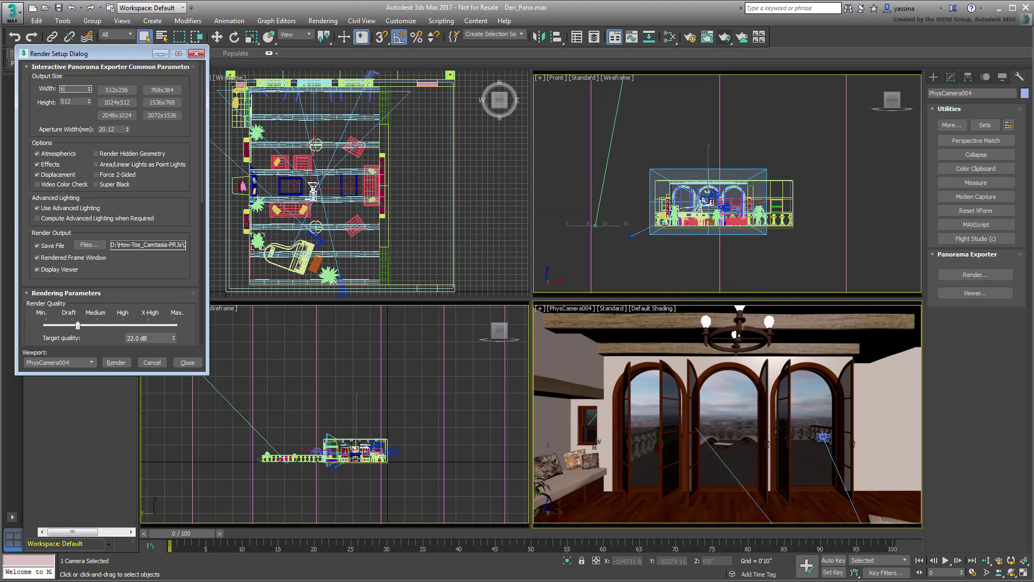
pyautogui.press('Return')
pyautogui.click(78, 326)
pyautogui.moveTo(78, 326); pyautogui.dragTo(149, 327)
# Step: Close the render settings and load PANO_den.jpg into the Panorama Viewer
pyautogui.click(188, 362)
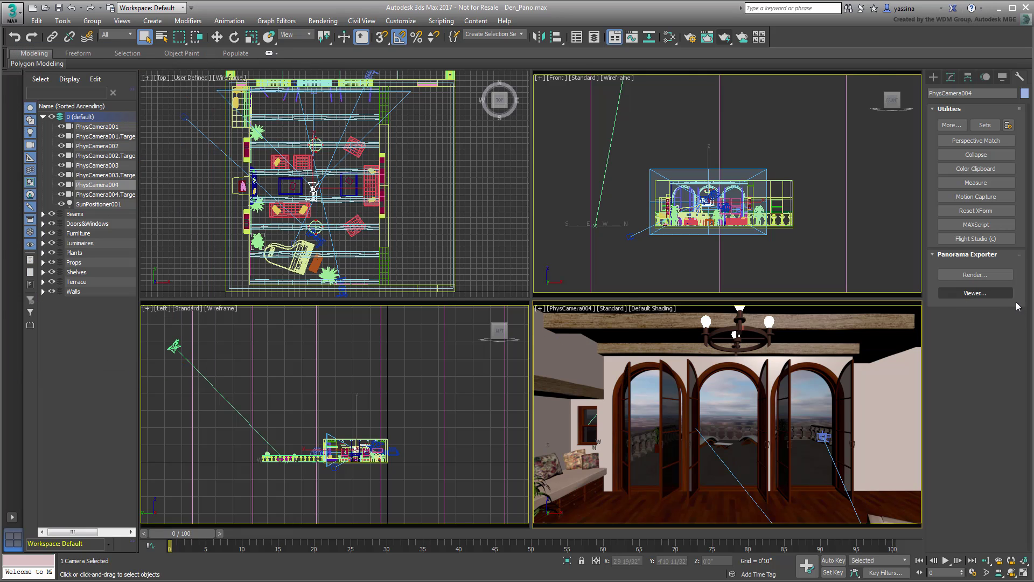
pyautogui.click(987, 295)
pyautogui.click(416, 241)
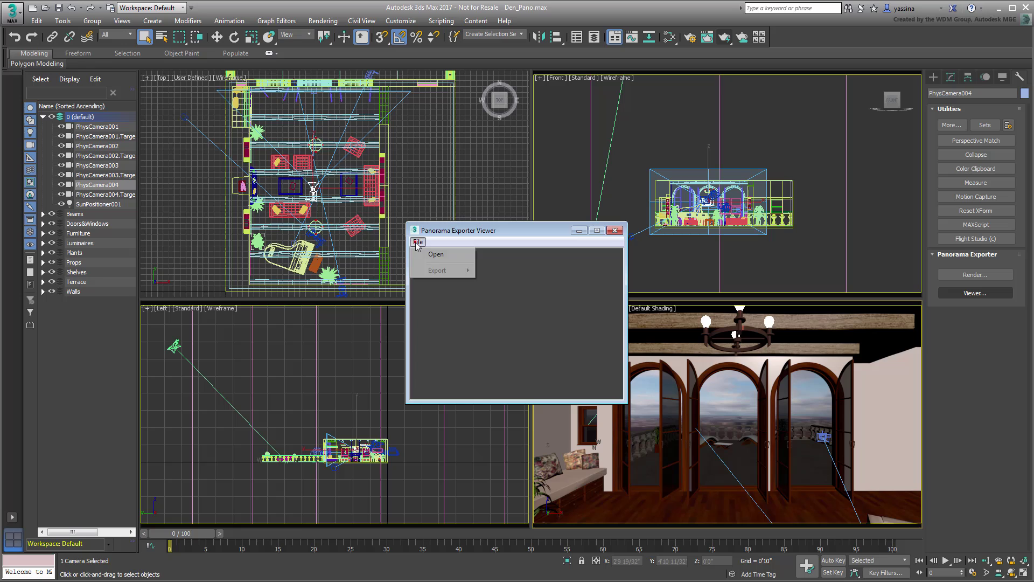
pyautogui.click(433, 254)
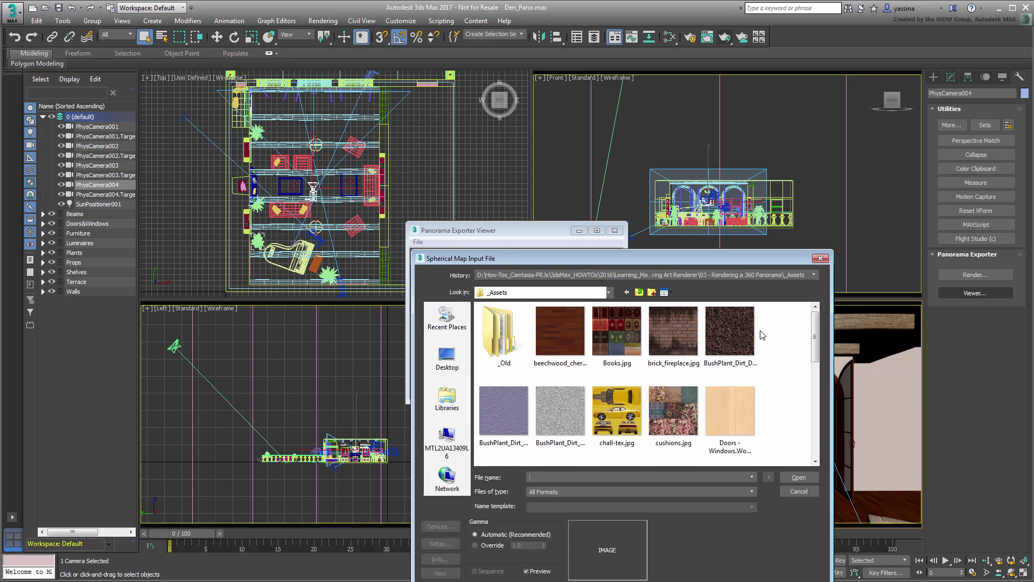
pyautogui.moveTo(814, 334); pyautogui.dragTo(817, 399)
pyautogui.click(617, 371)
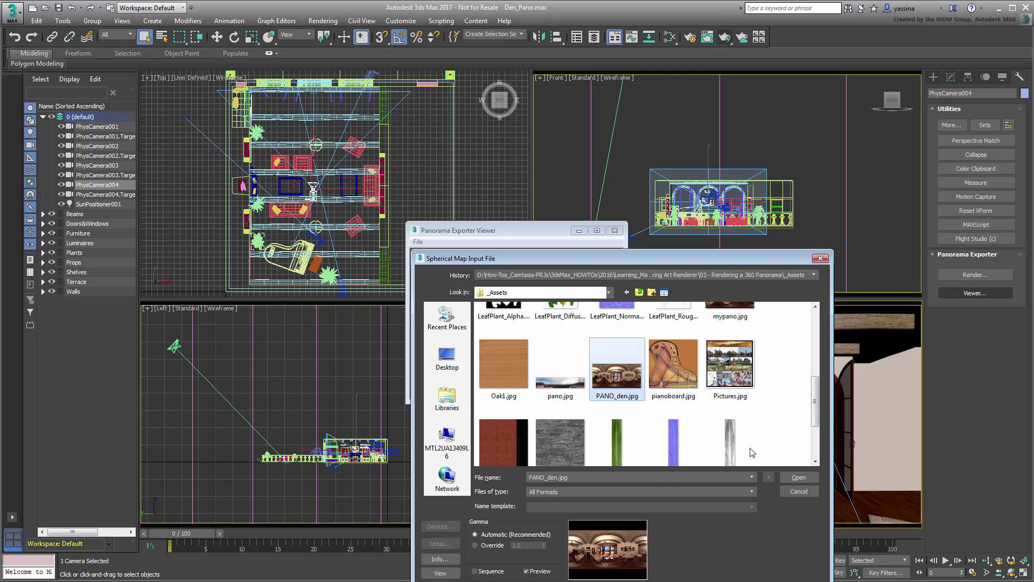
pyautogui.click(812, 479)
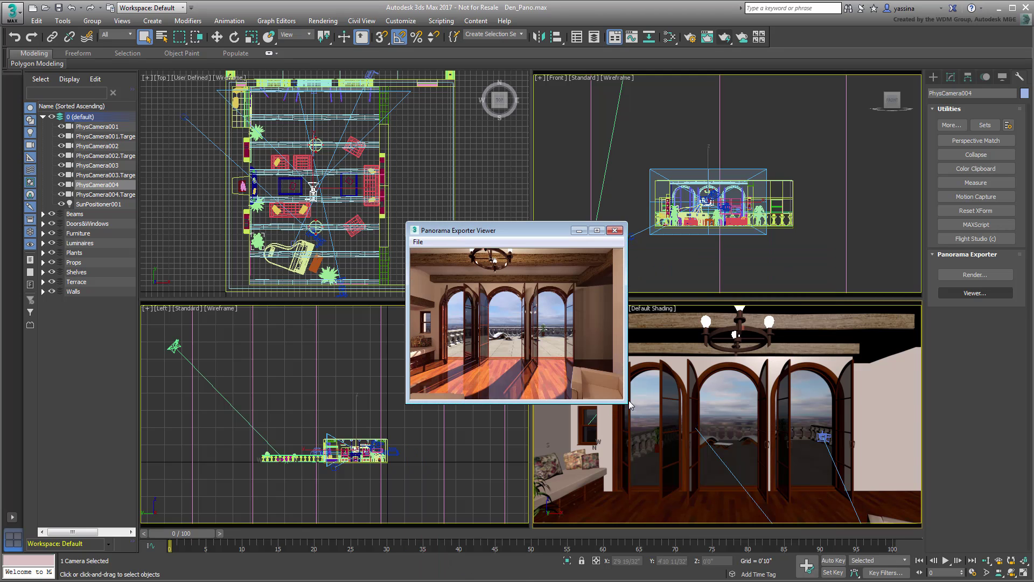
# Step: Enlarge and reposition the viewer, then look around toward the ceiling beams and left wall
pyautogui.moveTo(624, 400); pyautogui.dragTo(843, 503)
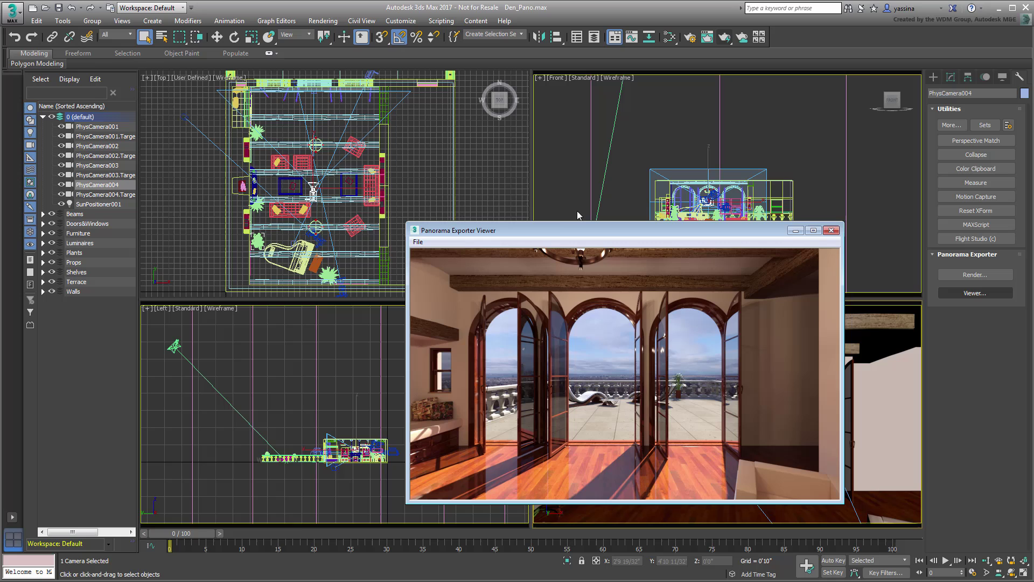
pyautogui.moveTo(555, 229); pyautogui.dragTo(398, 150)
pyautogui.moveTo(428, 249); pyautogui.dragTo(476, 326)
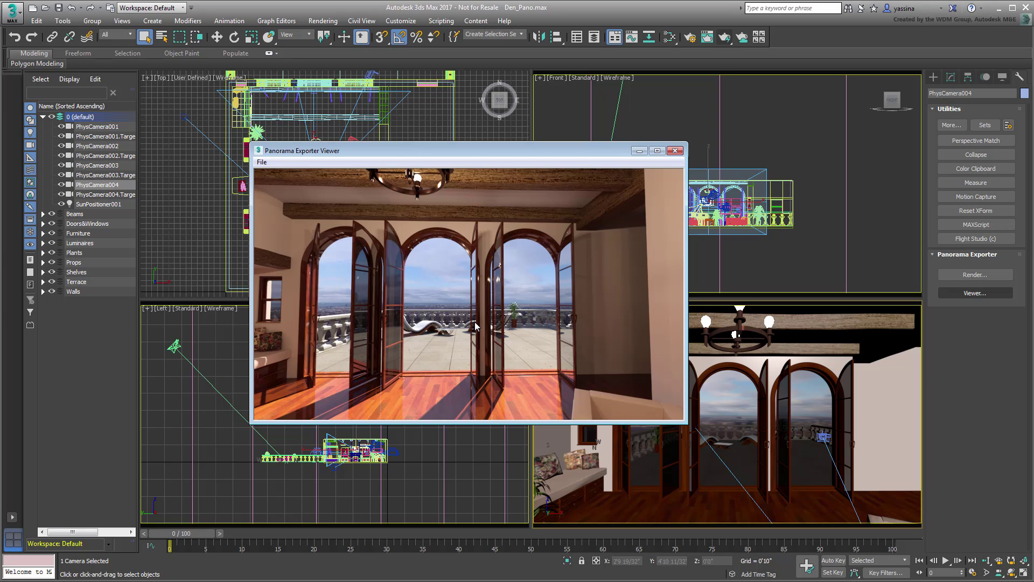
pyautogui.moveTo(454, 278); pyautogui.dragTo(420, 286)
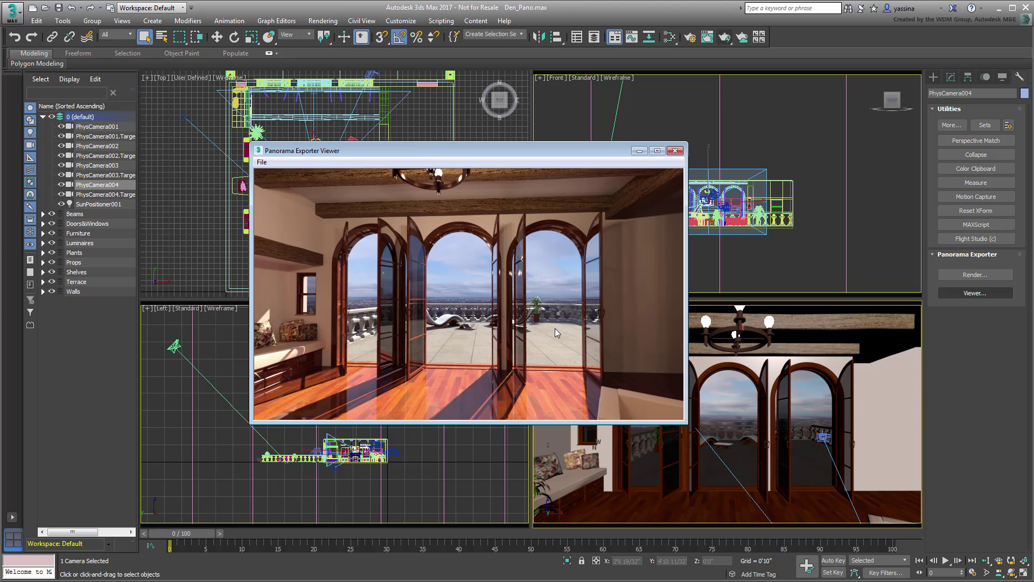
# Step: Close the Panorama Exporter Viewer and switch to the 360 Panorama Viewer Play Store page
pyautogui.click(674, 151)
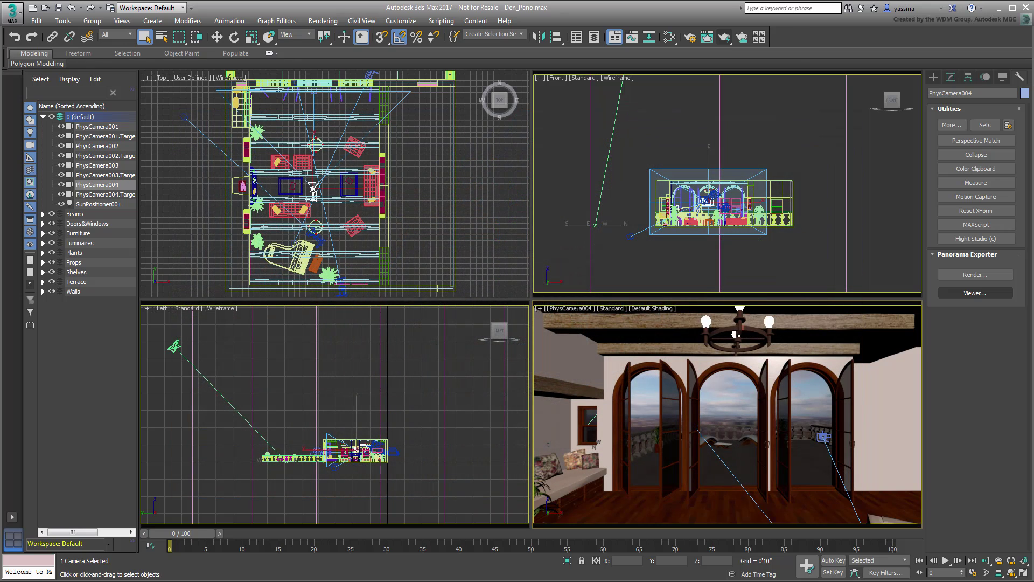
pyautogui.hotkey('alt', 'Tab')
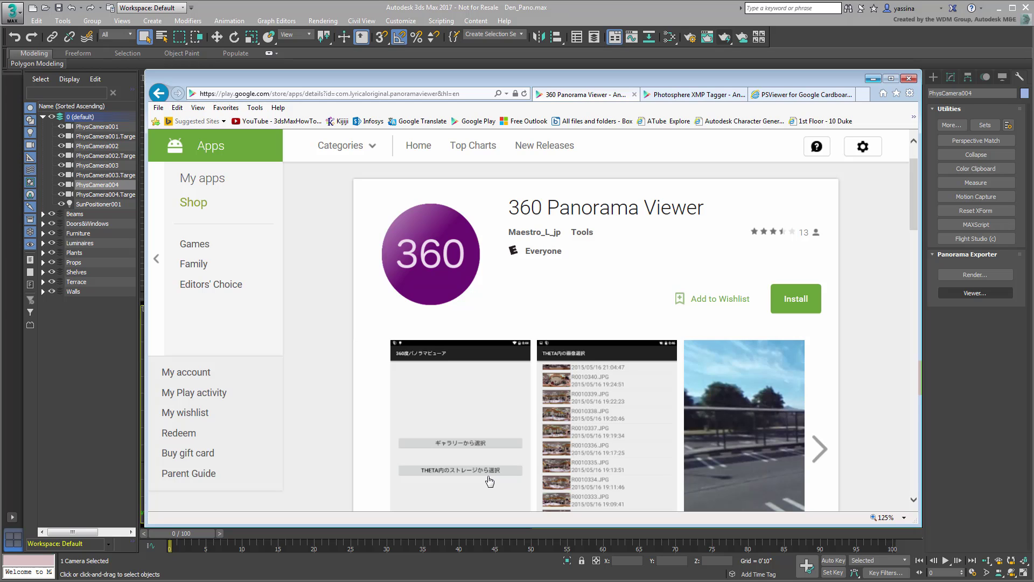
# Step: Show the Photosphere XMP Tagger app page in Google Play
pyautogui.click(714, 95)
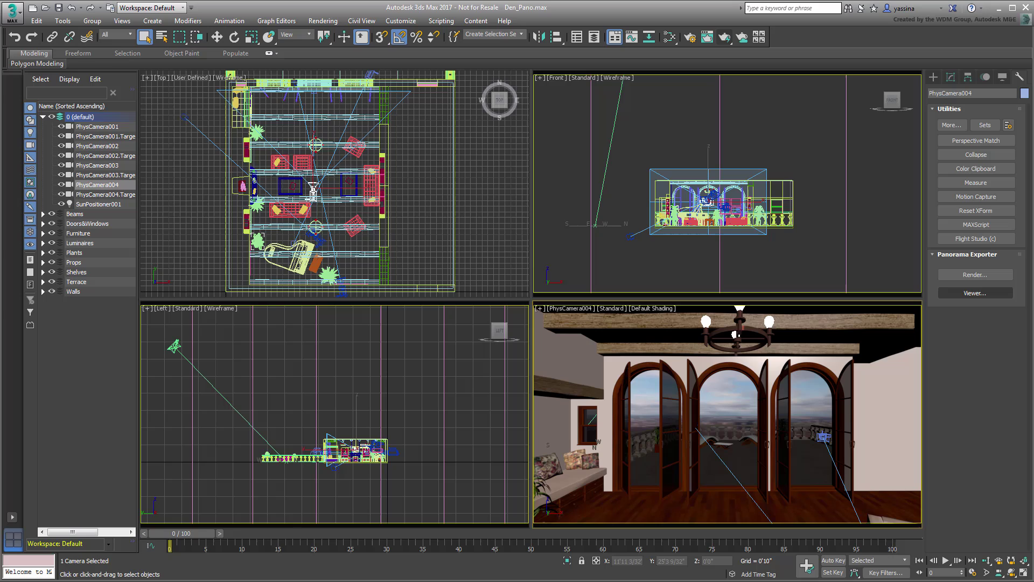
pyautogui.hotkey('alt', 'Tab')
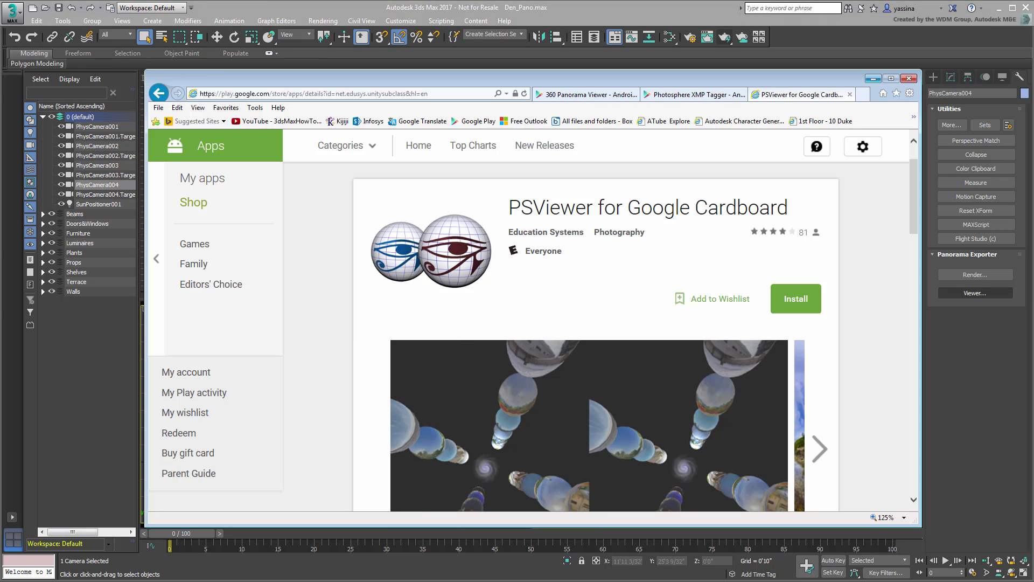